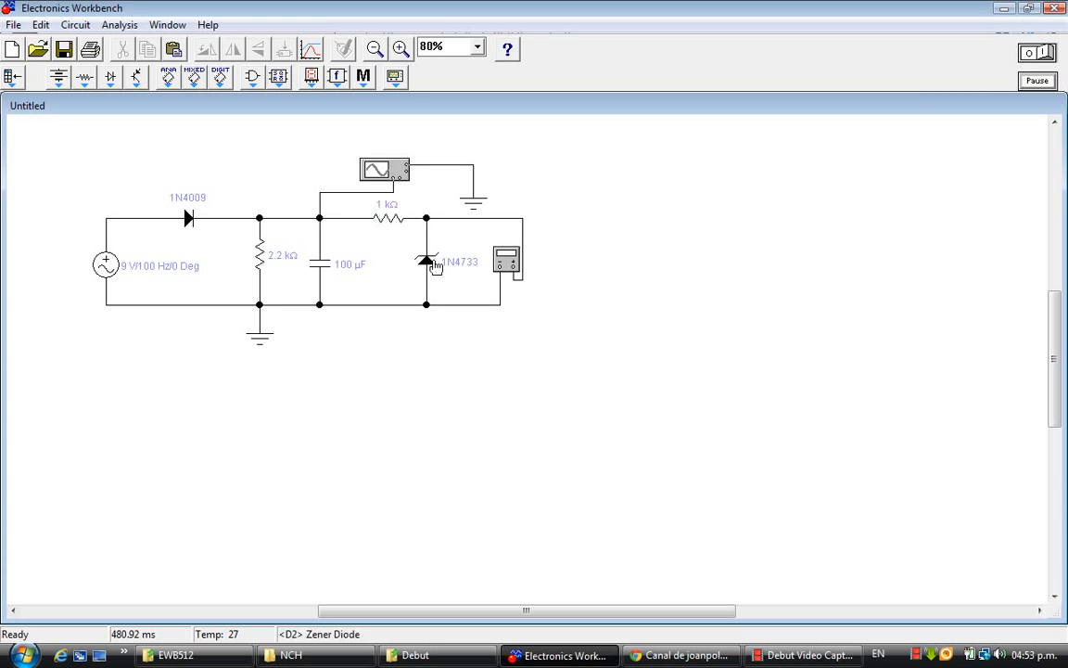
# - Place a Zener diode in the empty area below the circuit and rotate it to vertical with its cathode up
pyautogui.click(112, 78)
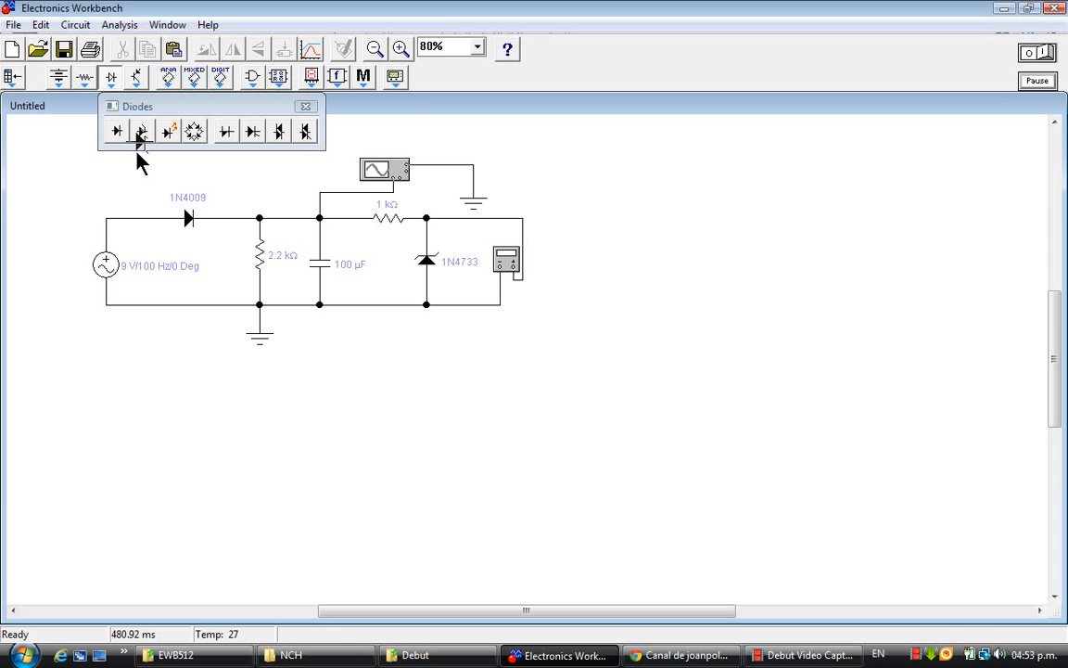
pyautogui.moveTo(142, 131); pyautogui.dragTo(186, 463)
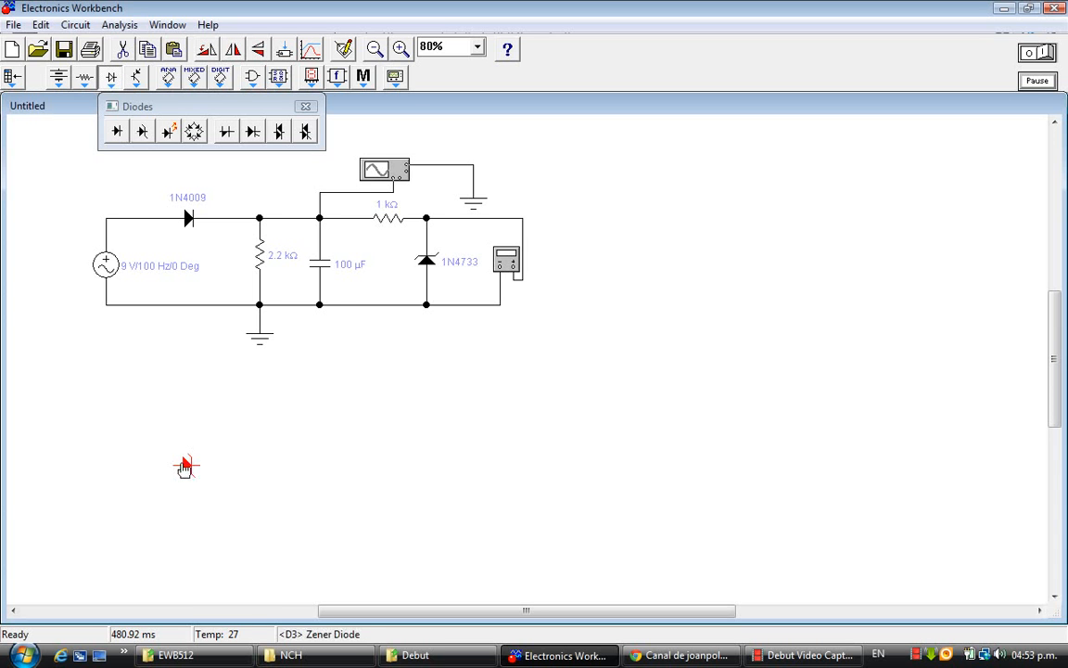
pyautogui.rightClick(186, 466)
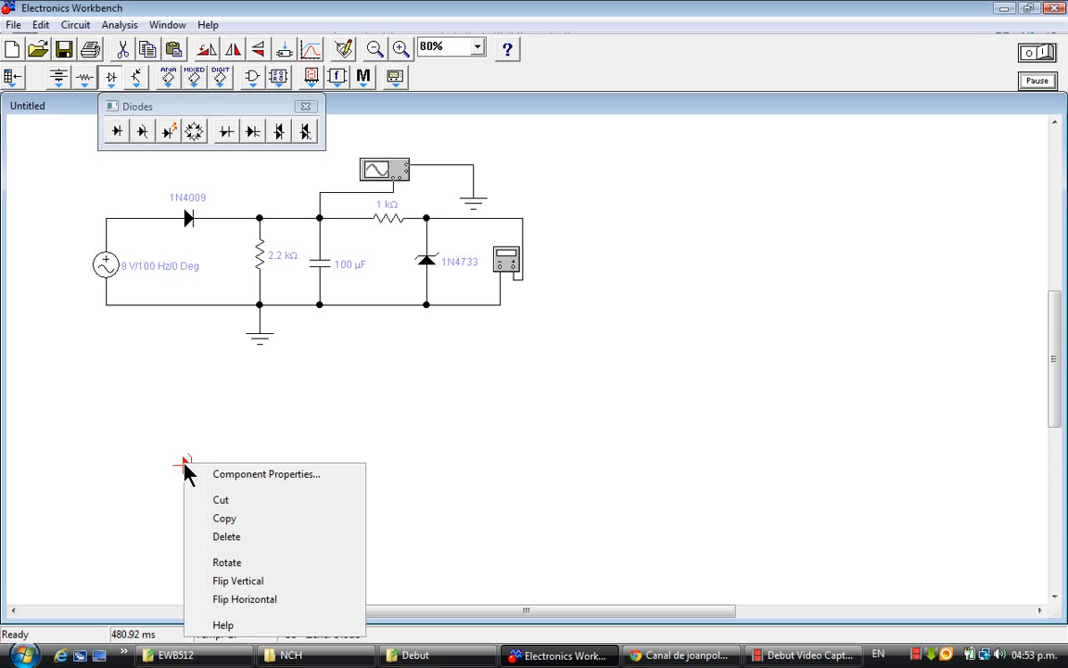
pyautogui.click(232, 564)
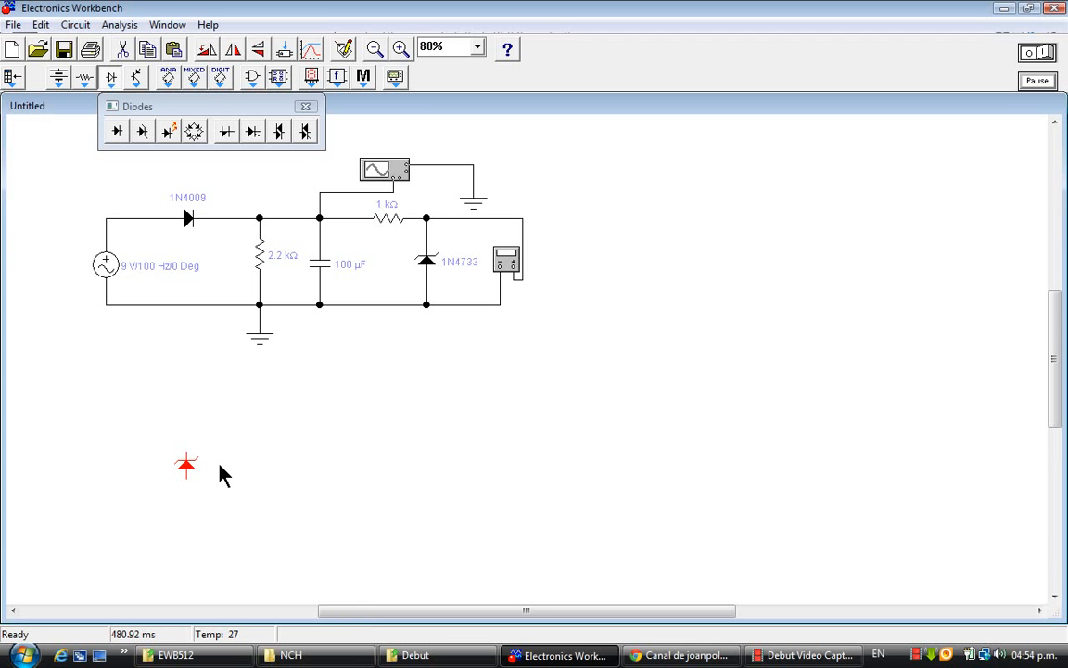
# - Check which library and model are assigned to the Zener diode in the circuit, keeping library 1n and model 1N4733
pyautogui.click(426, 263)
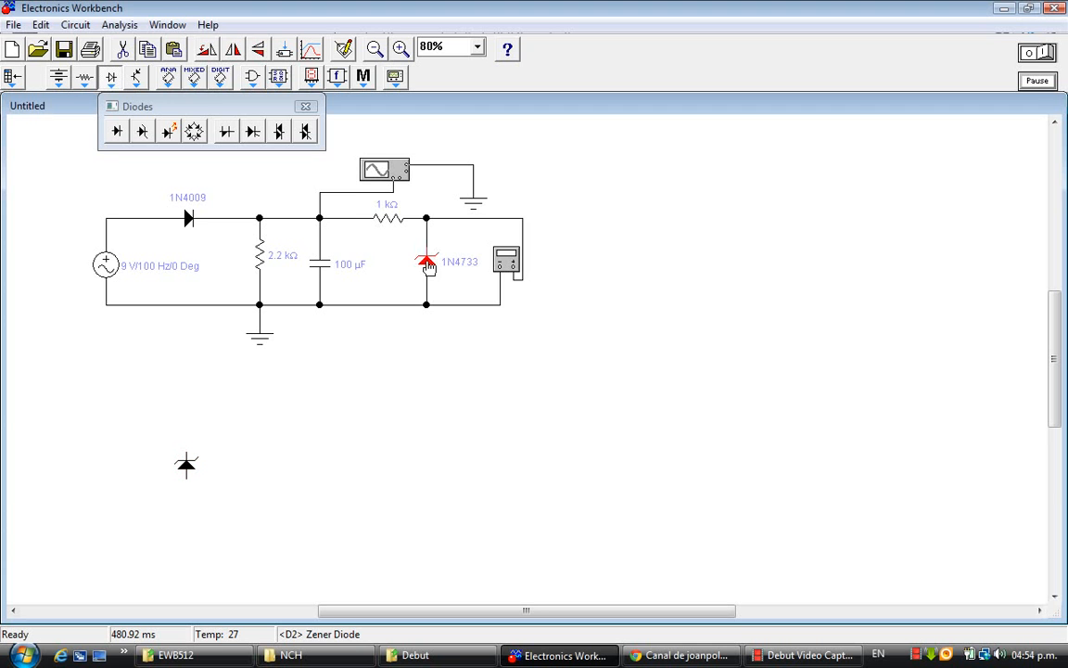
pyautogui.doubleClick(429, 266)
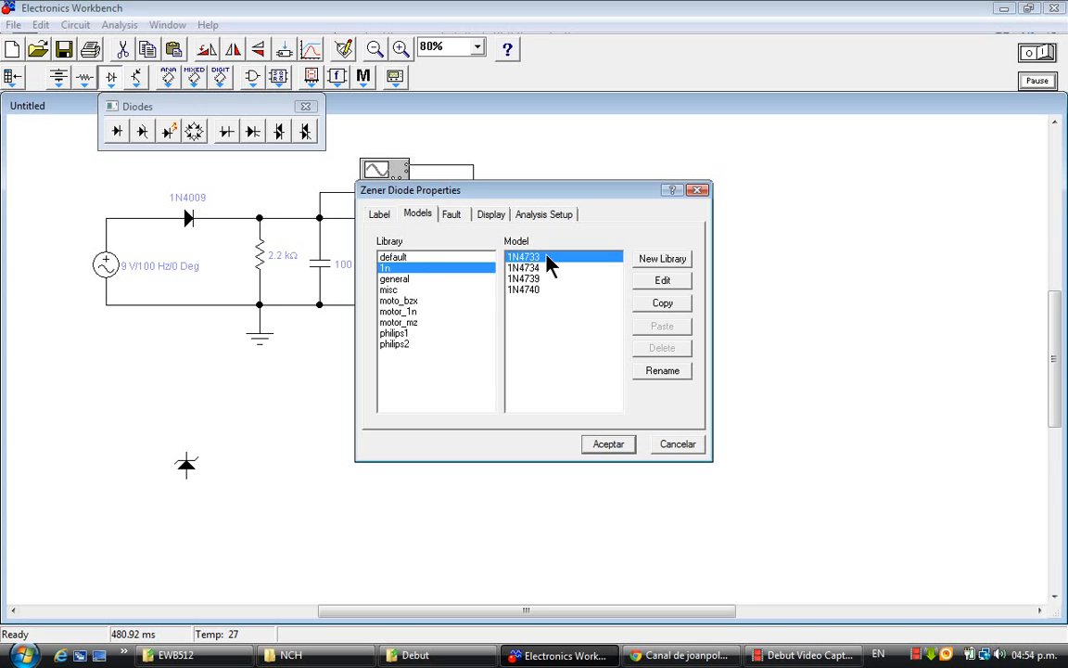
pyautogui.click(620, 445)
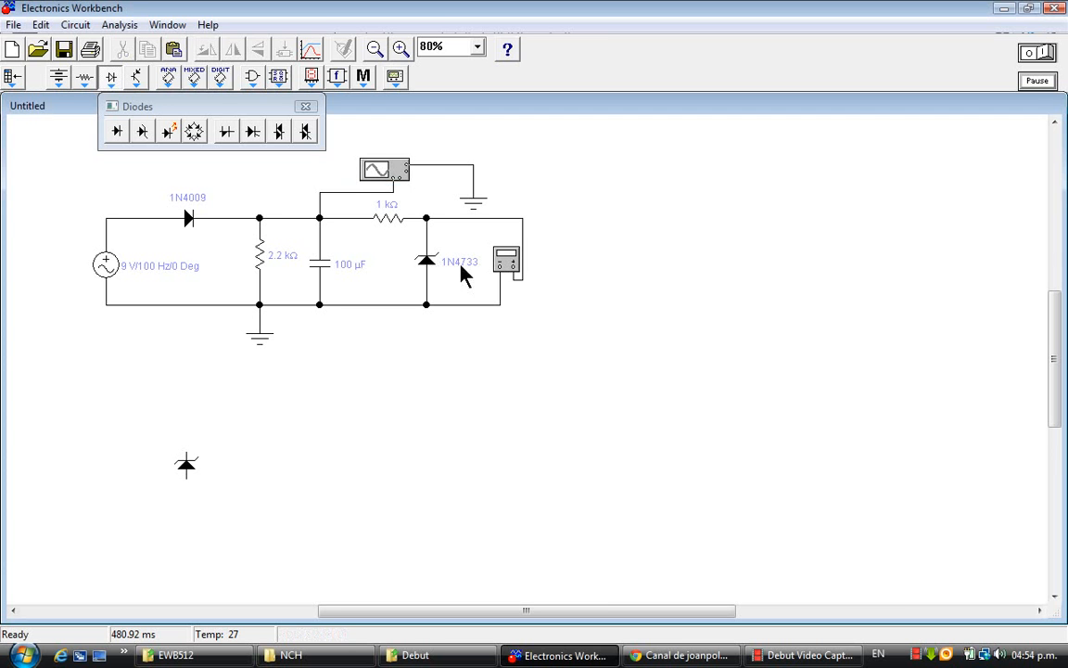
# - Examine the 1N4733 model parameters of the circuit's Zener diode, especially the Zener test voltage, and close its properties unchanged
pyautogui.doubleClick(428, 264)
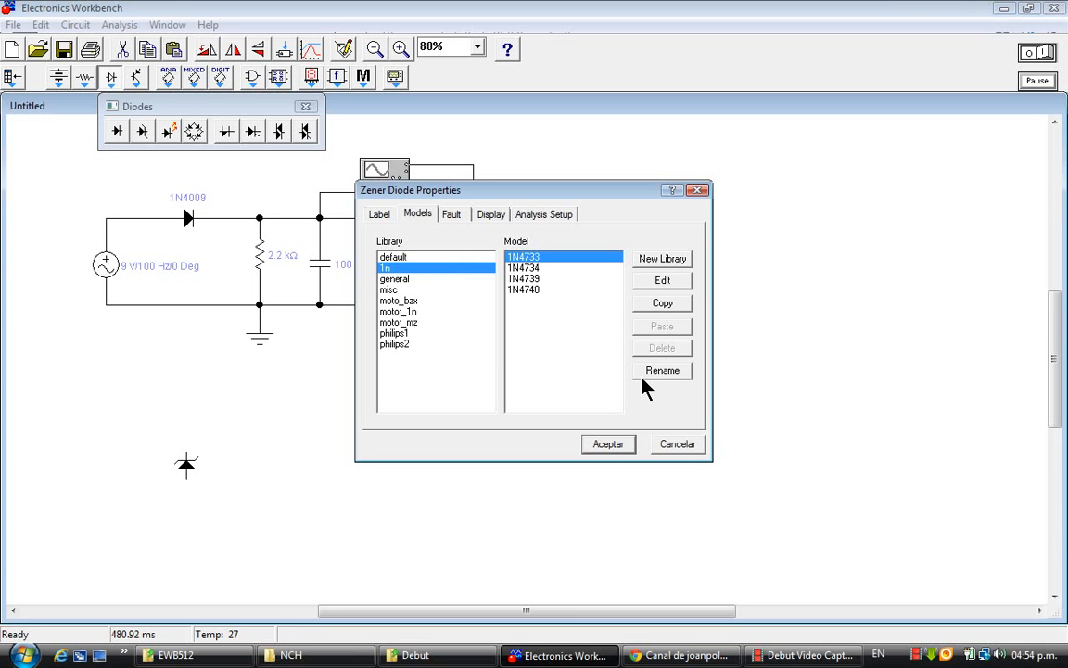
pyautogui.click(662, 281)
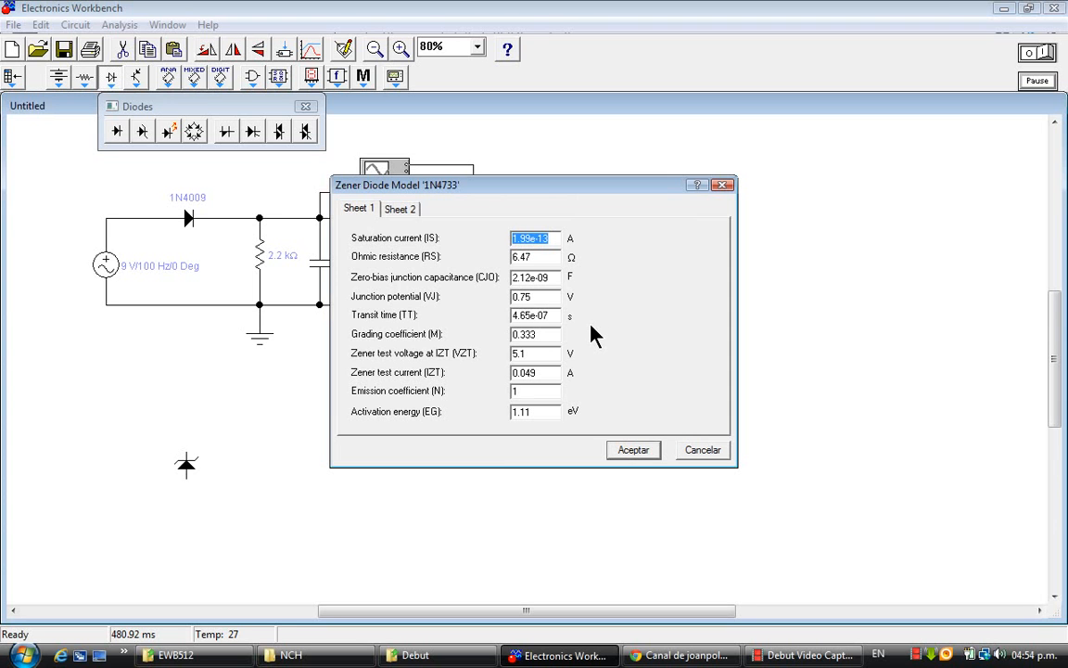
pyautogui.click(528, 354)
pyautogui.moveTo(529, 353); pyautogui.dragTo(508, 362)
pyautogui.click(633, 450)
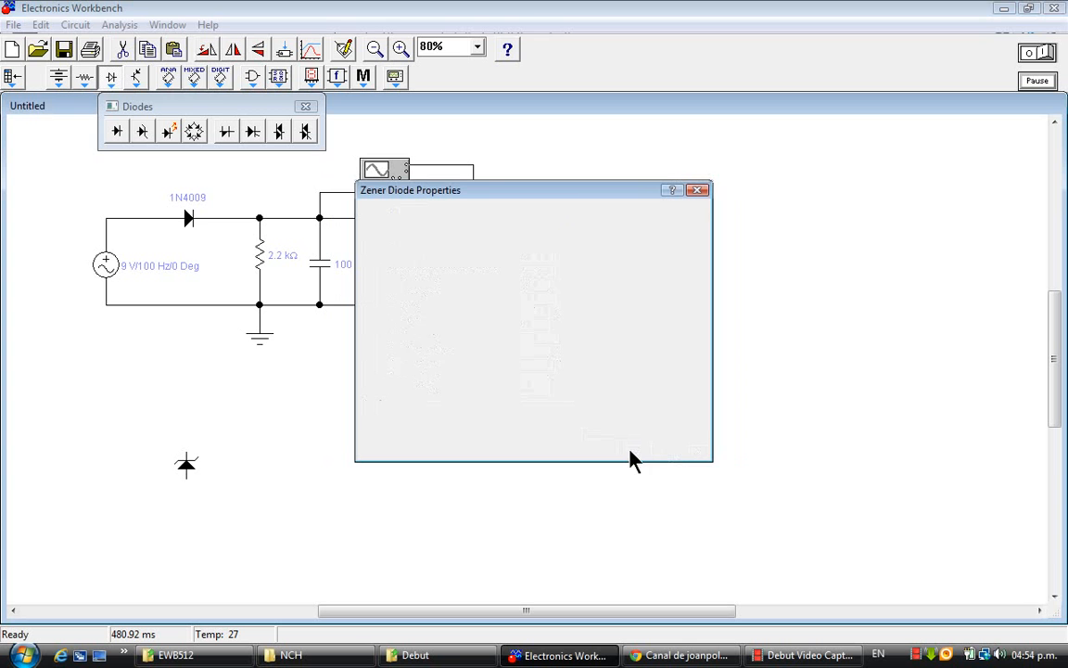
pyautogui.click(674, 451)
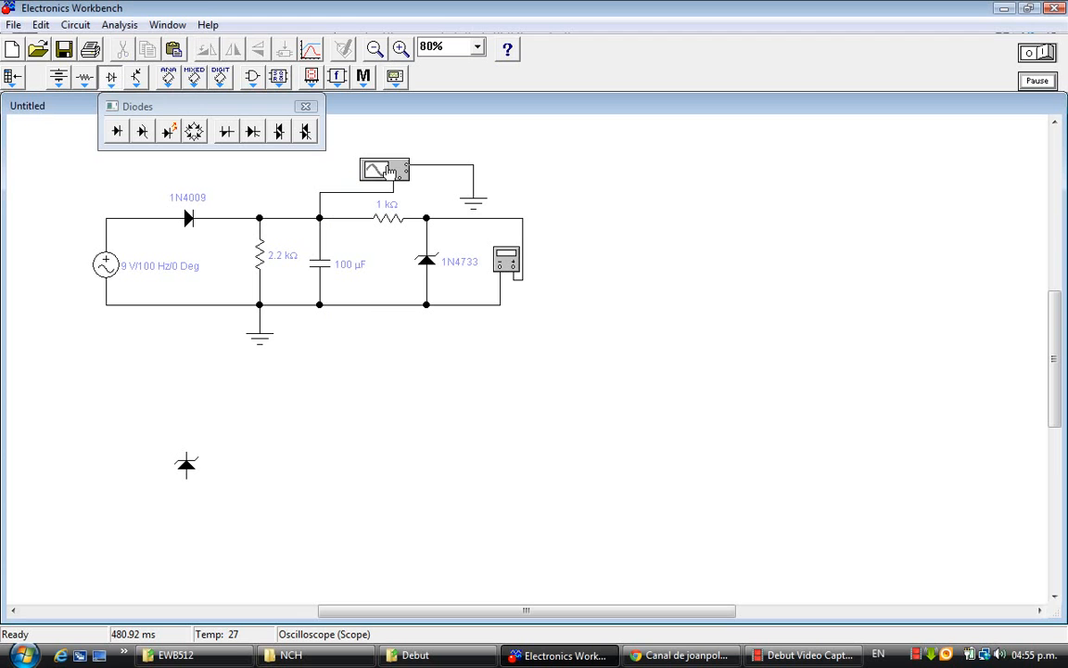
# - Close the diode parts palette and open the displays of the multimeter and the oscilloscope
pyautogui.click(308, 105)
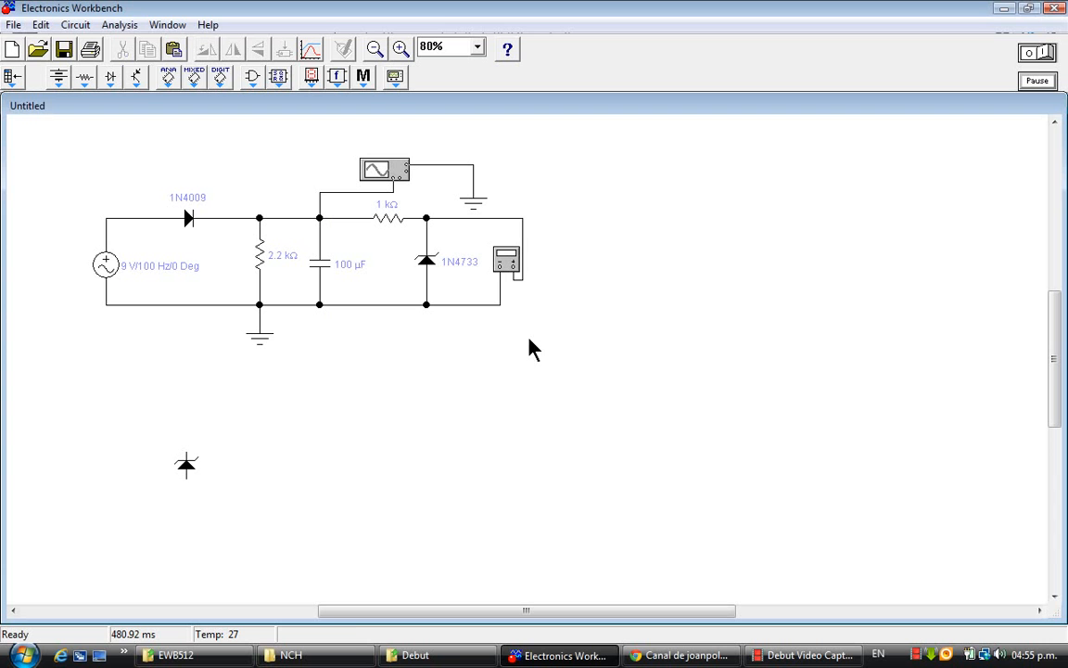
pyautogui.click(507, 264)
pyautogui.doubleClick(507, 264)
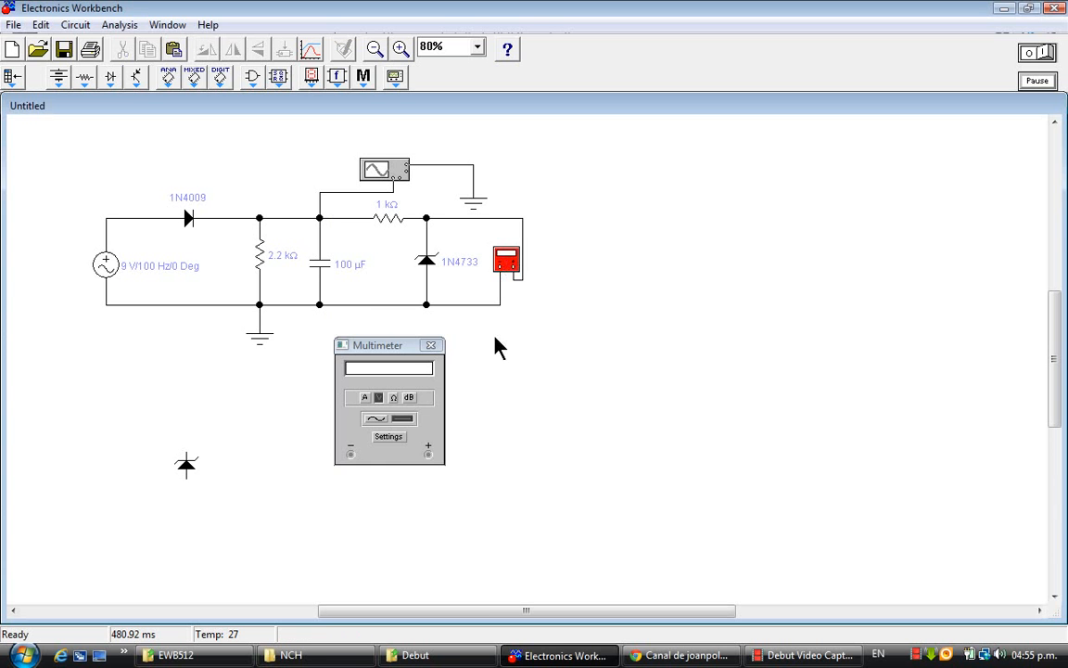
pyautogui.doubleClick(396, 175)
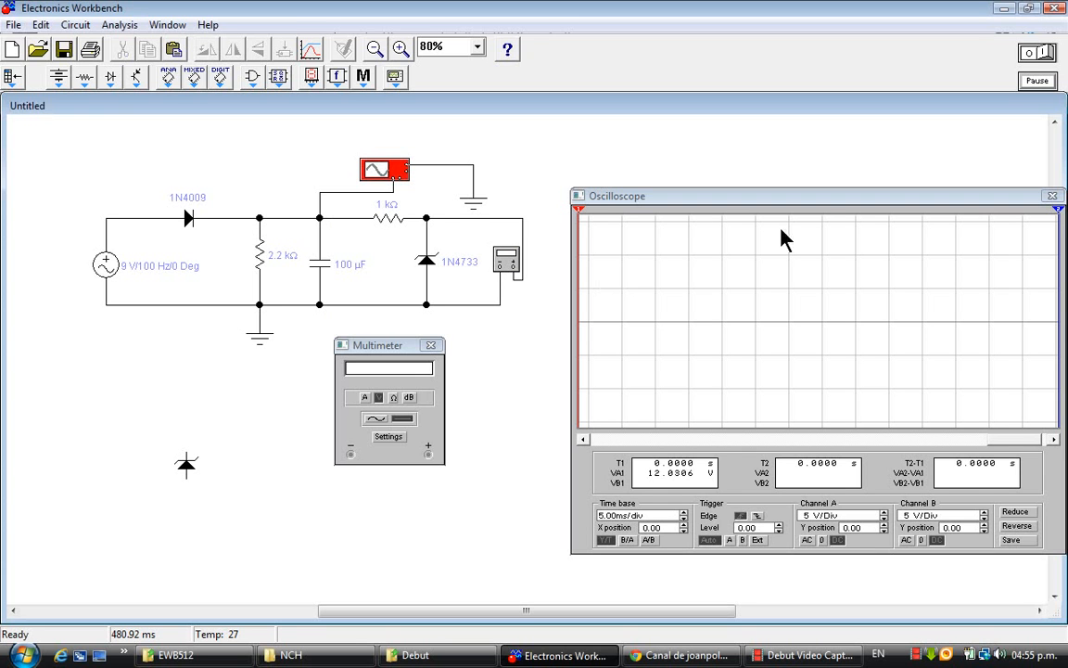
# - Run the simulation to capture the capacitor voltage on the oscilloscope and the Zener voltage on the multimeter, and stop it
pyautogui.click(1038, 54)
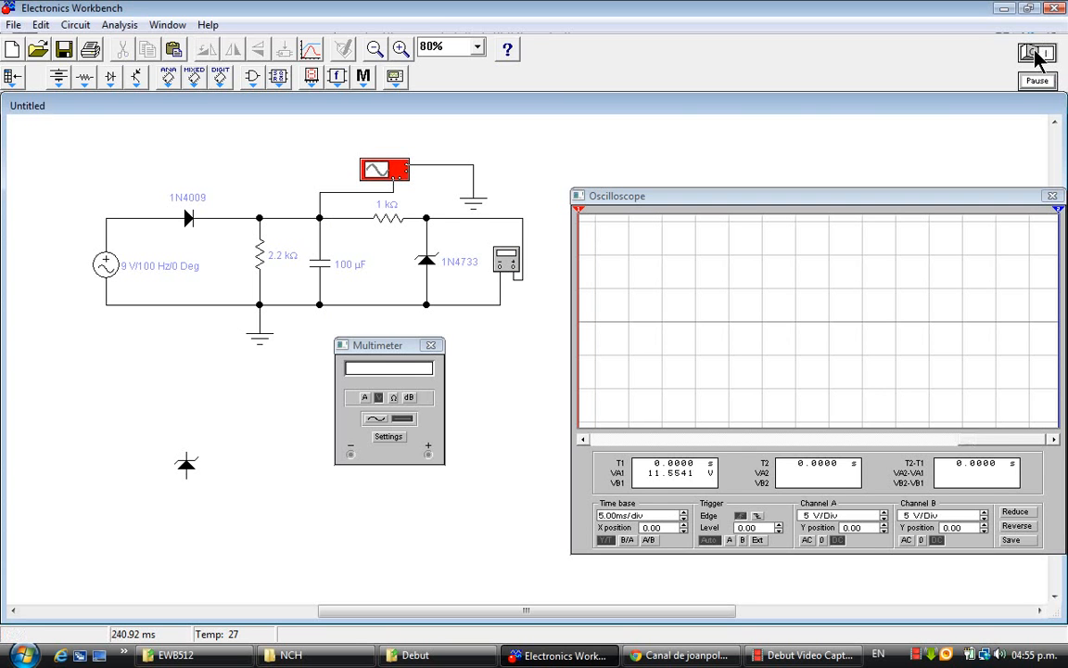
pyautogui.click(1037, 54)
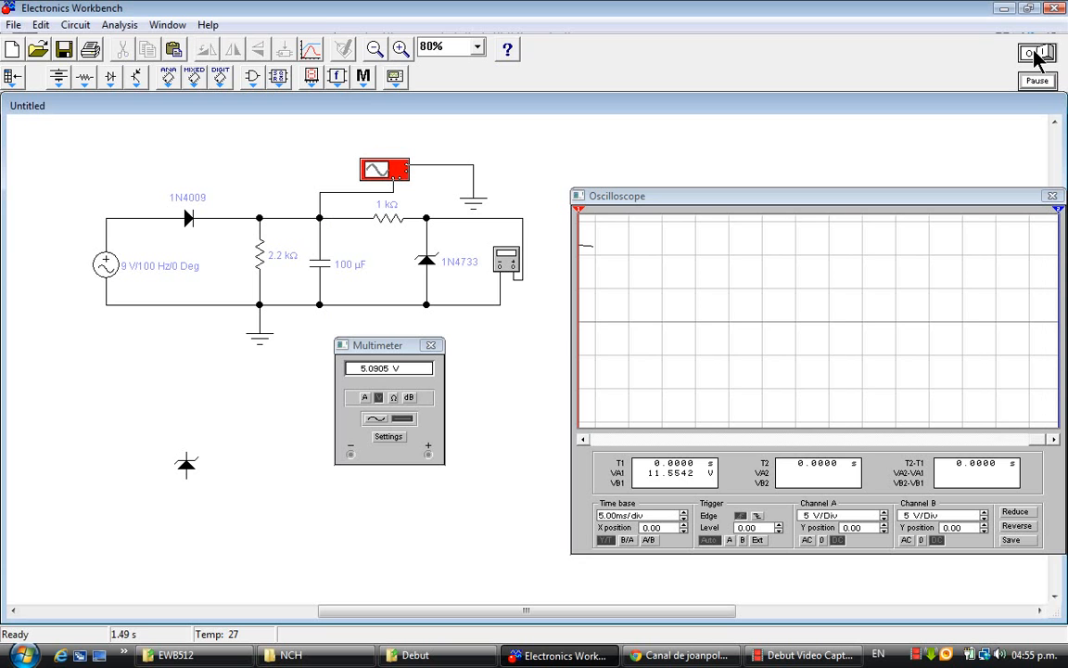
pyautogui.click(1036, 55)
pyautogui.click(1029, 53)
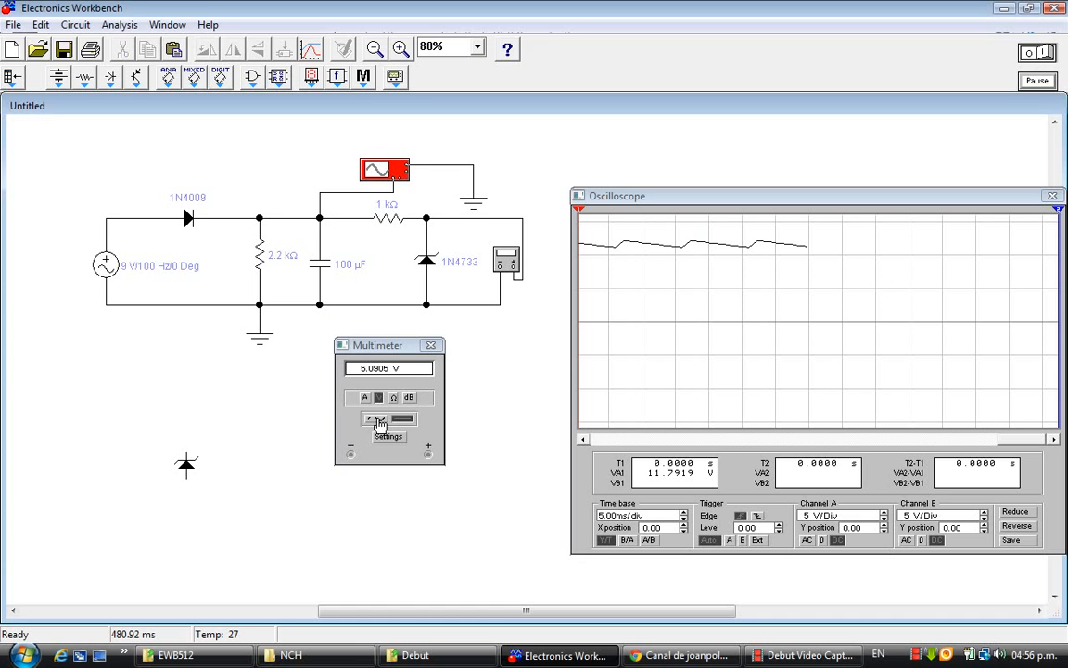
pyautogui.click(375, 420)
# - Delete the oscilloscope's wire to the capacitor node and connect that input to the node between the 1 kΩ resistor and the Zener diode
pyautogui.click(365, 192)
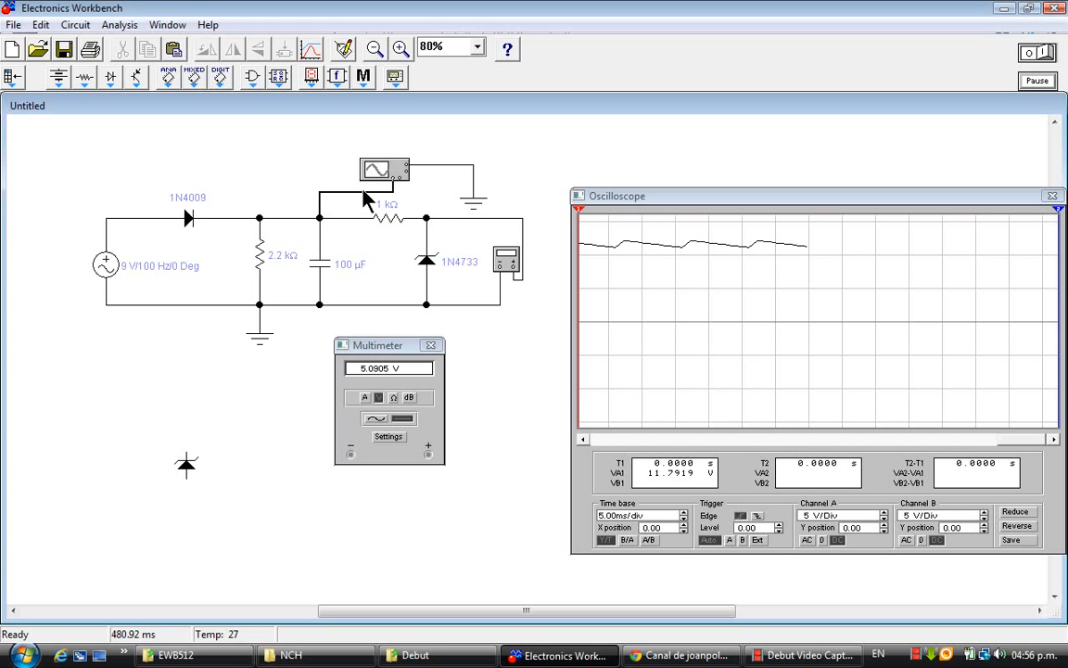
pyautogui.press('Delete')
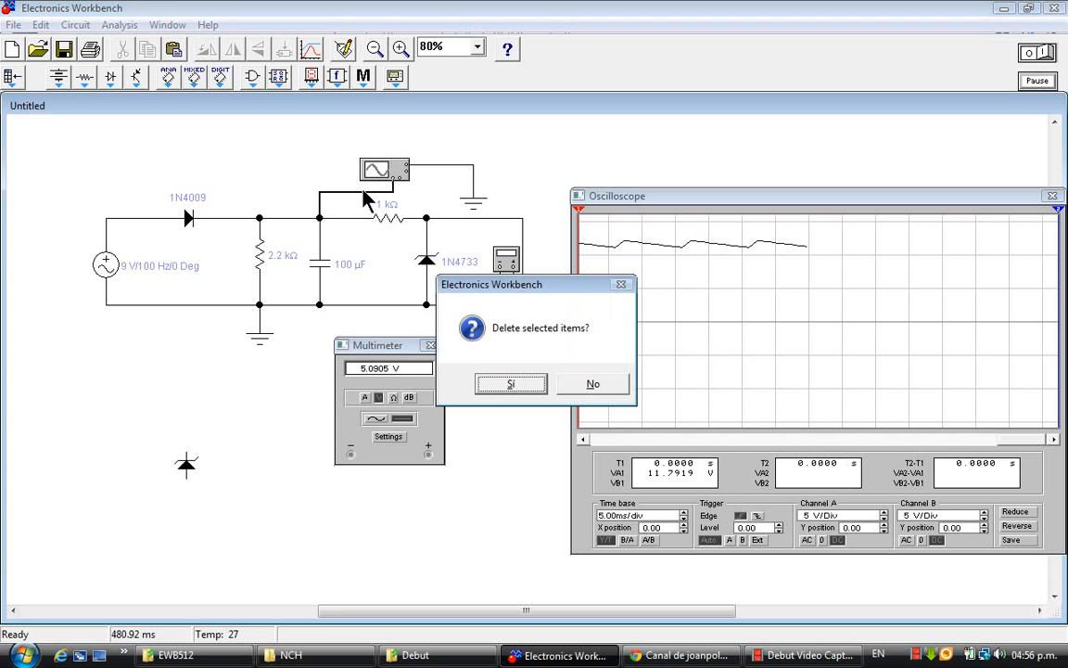
pyautogui.click(504, 383)
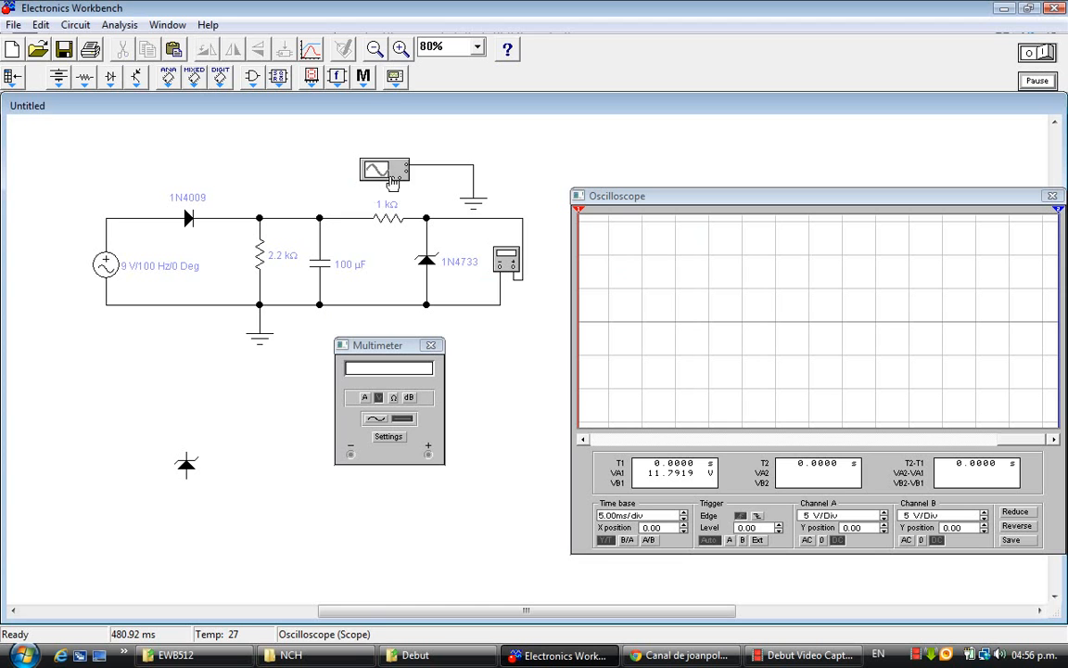
pyautogui.moveTo(393, 182); pyautogui.dragTo(427, 217)
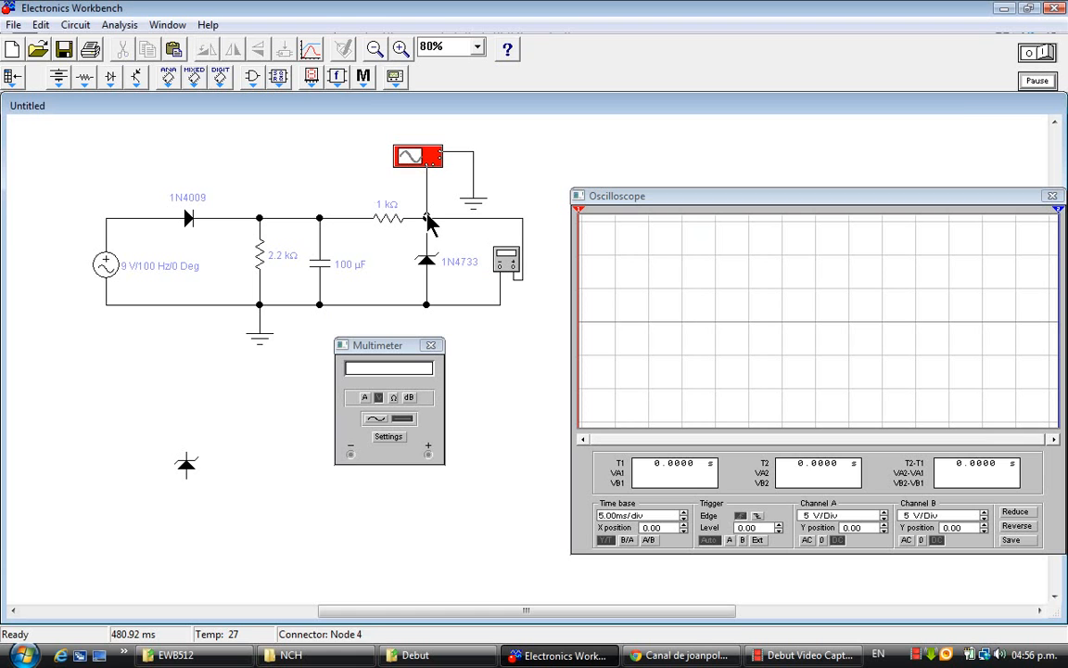
# - Run the simulation with the oscilloscope connected across the Zener diode and stop it once a trace is captured
pyautogui.click(1043, 54)
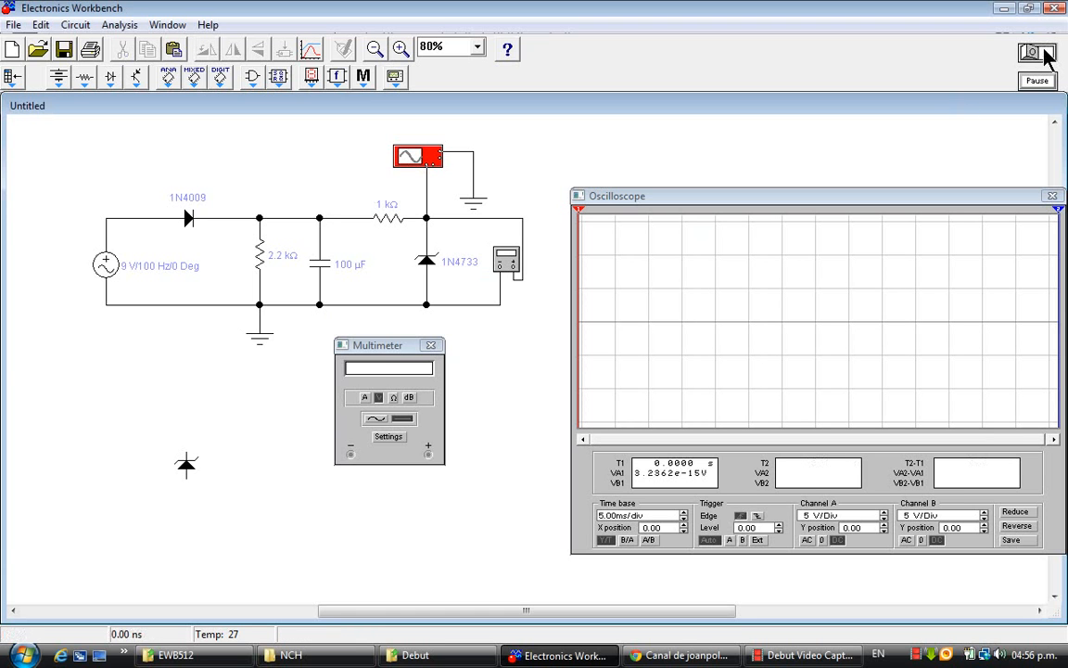
pyautogui.click(1032, 53)
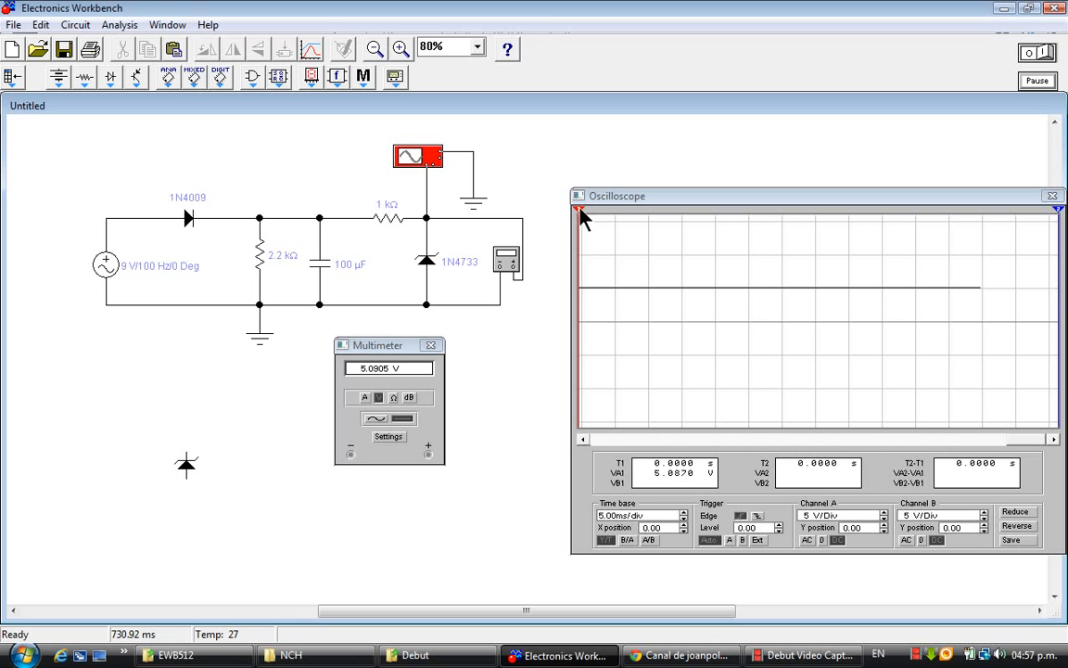
# - Move the oscilloscope's cursor 1 a short way along the trace and set the Channel A scale to 2 V/Div
pyautogui.moveTo(580, 211); pyautogui.dragTo(631, 212)
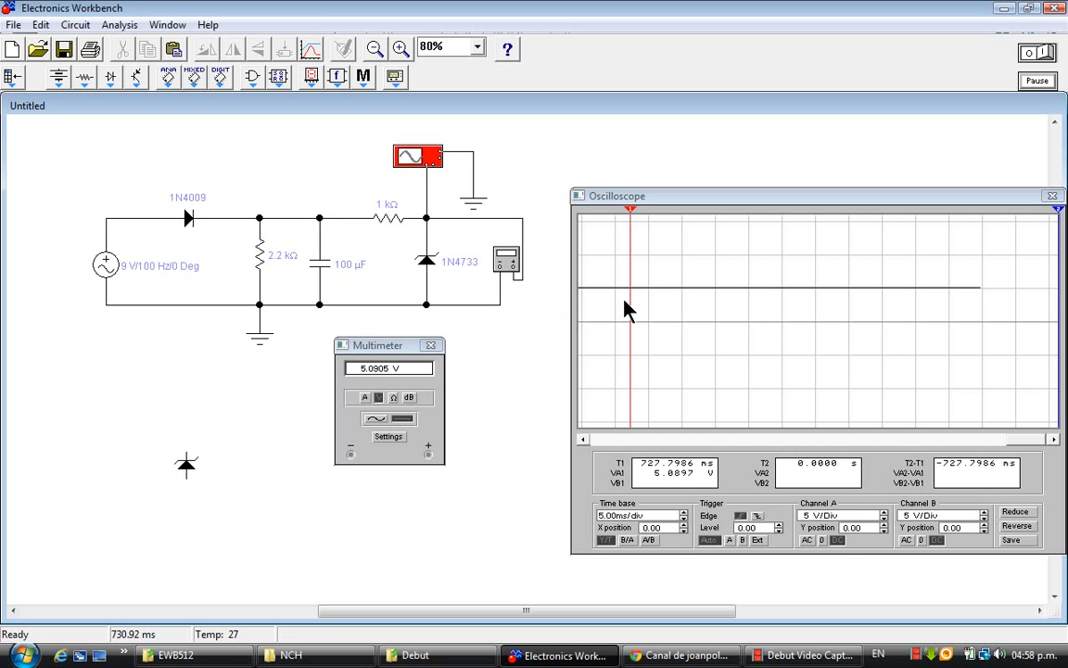
pyautogui.click(883, 519)
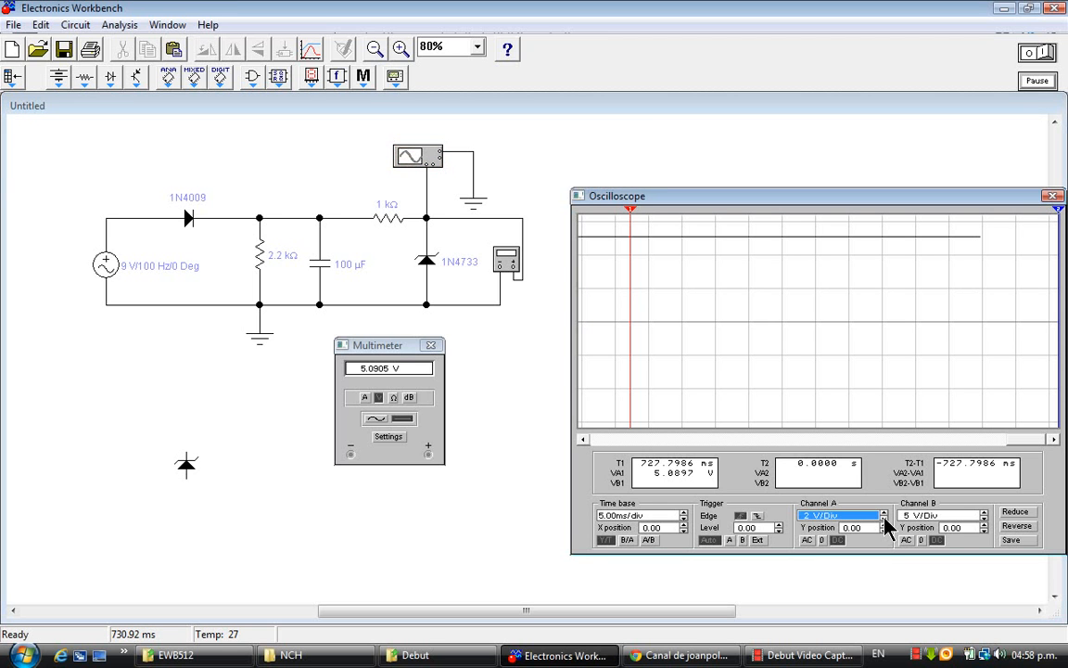